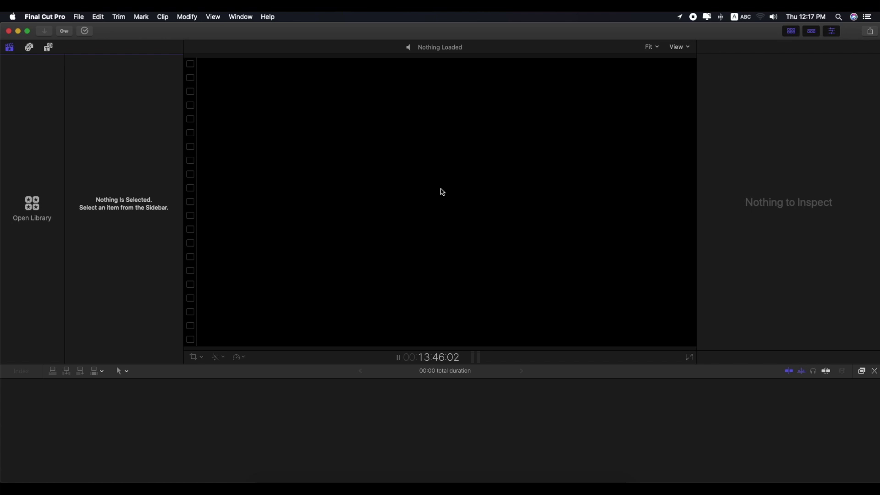
Create a new library named 'time laps' and save it in Documents.
{"action": "left_click", "coordinate": [78, 16]}
{"action": "mouse_move", "coordinate": [137, 28]}
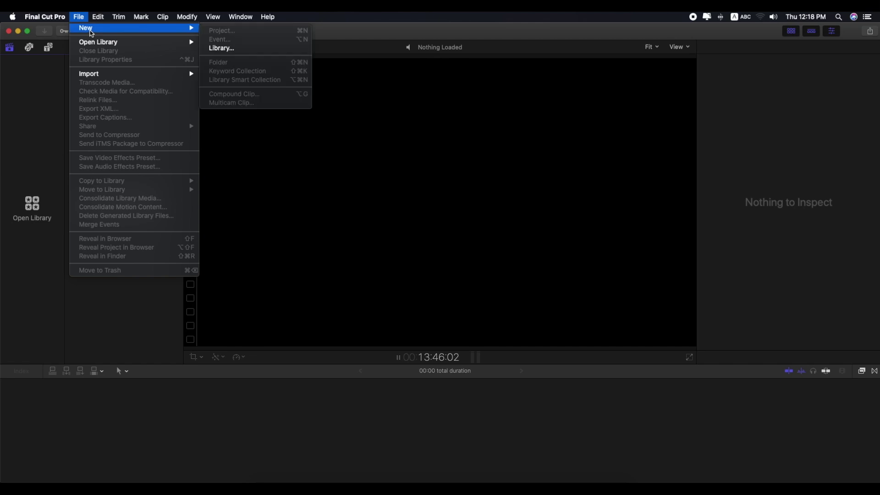
{"action": "left_click", "coordinate": [236, 48]}
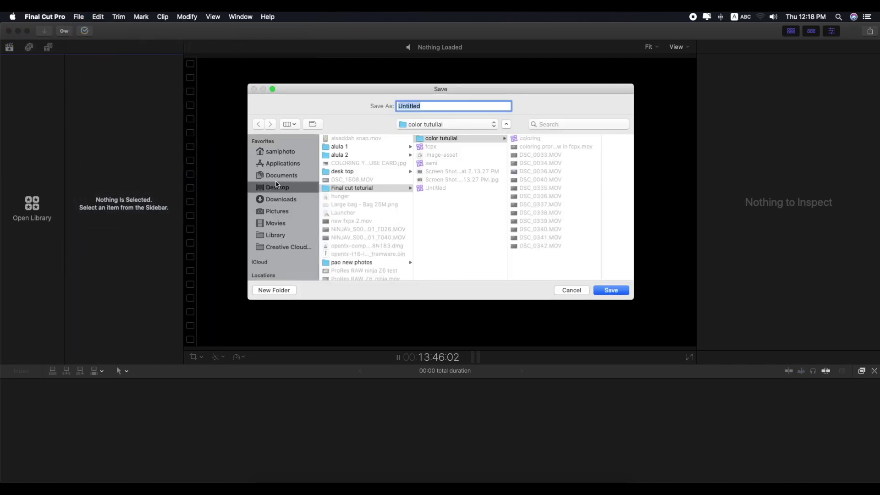
{"action": "left_click", "coordinate": [277, 176]}
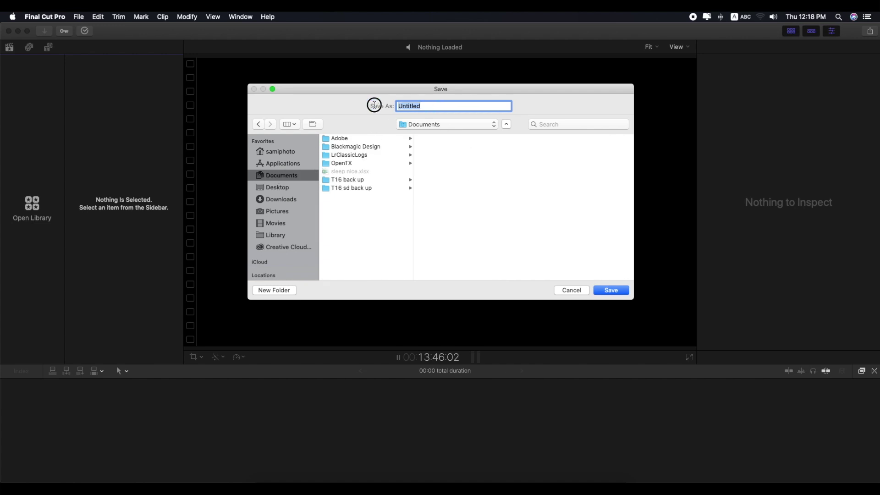
{"action": "type", "text": "time laps"}
{"action": "key", "text": "Return"}
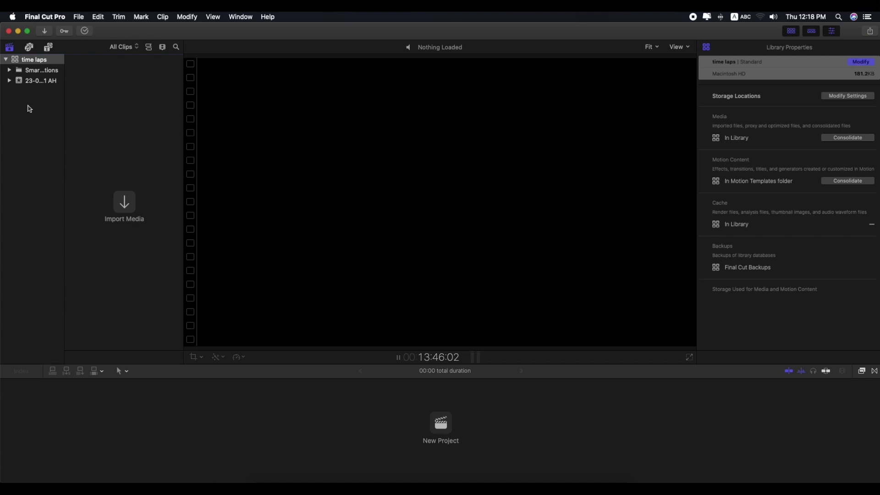
Import the Desktop's time laps photo folder into the event, adding 222 still clips.
{"action": "left_click", "coordinate": [9, 71]}
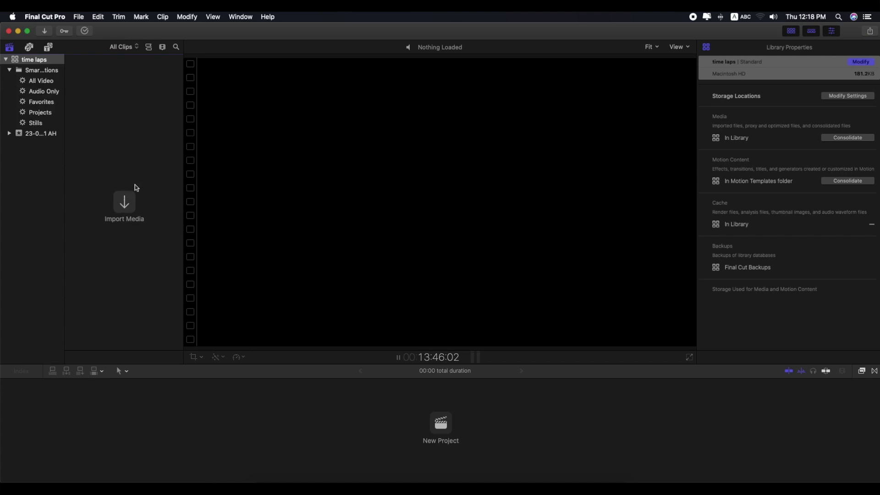
{"action": "left_click", "coordinate": [127, 205]}
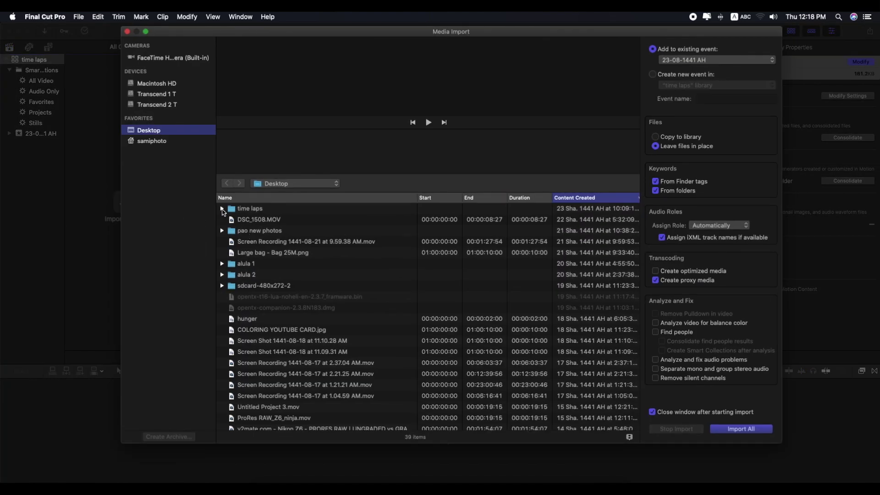
{"action": "left_click", "coordinate": [222, 209]}
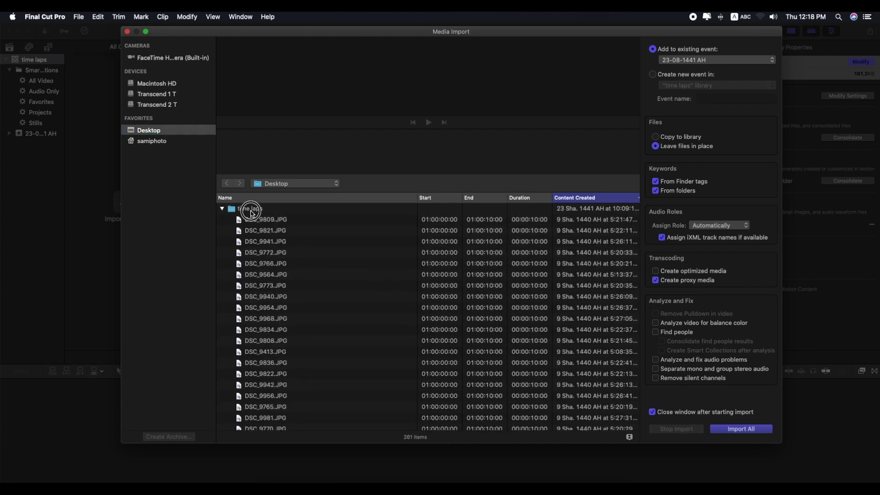
{"action": "left_click", "coordinate": [250, 209]}
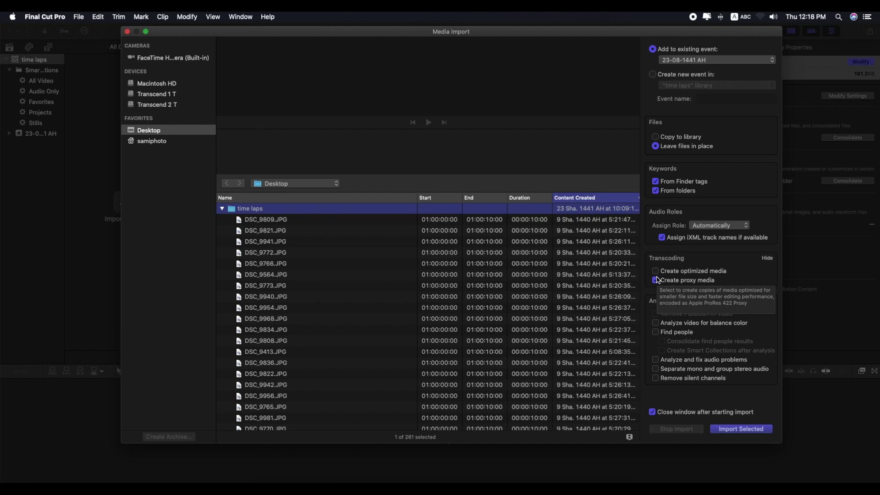
{"action": "left_click", "coordinate": [741, 430]}
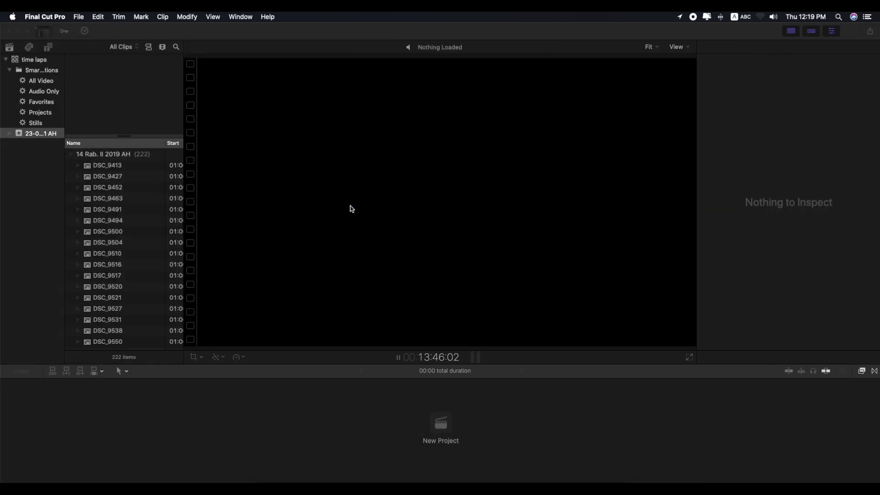
Create a new Untitled Project with 1080p HD, 1920x1080, 24p video format.
{"action": "left_click", "coordinate": [103, 166]}
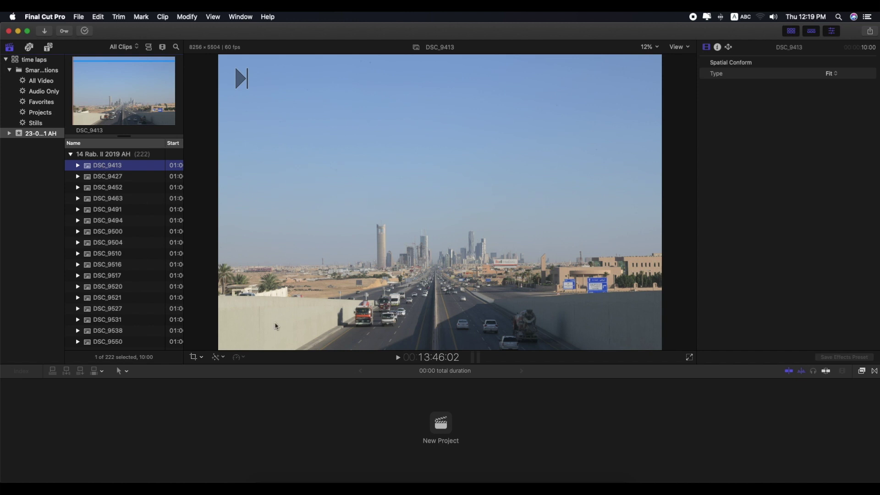
{"action": "key", "text": "super+n"}
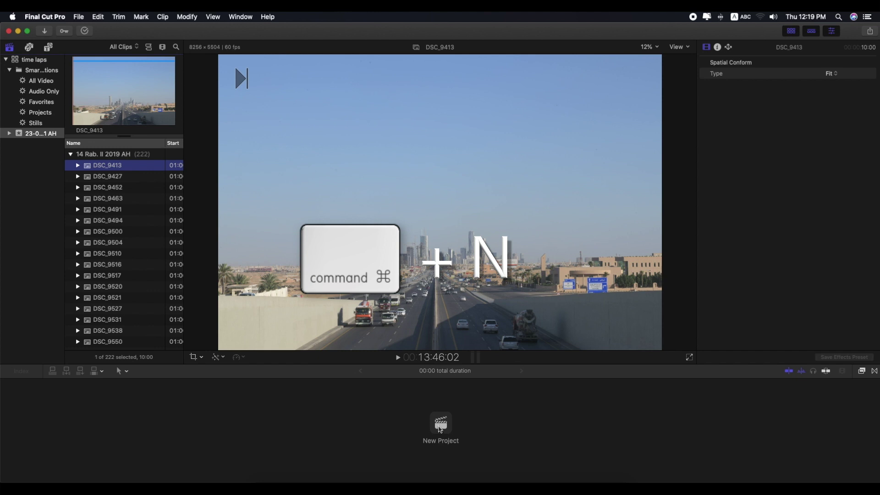
{"action": "left_click", "coordinate": [446, 427]}
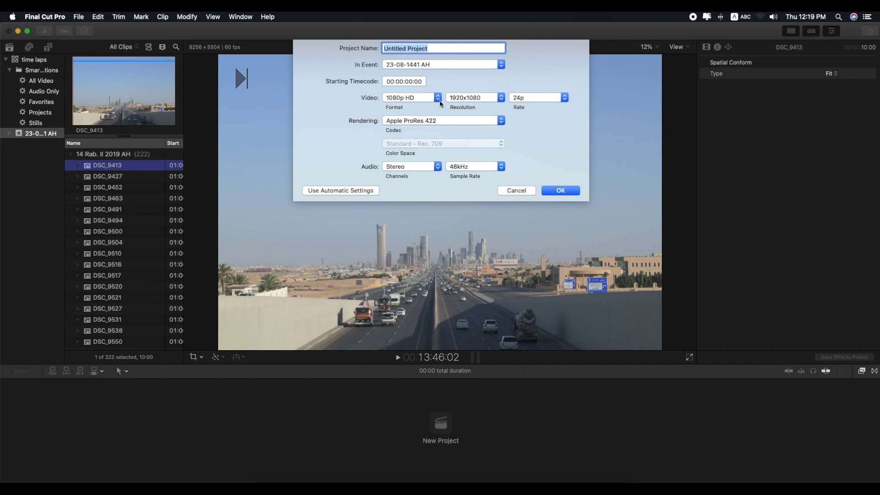
{"action": "left_click", "coordinate": [439, 97]}
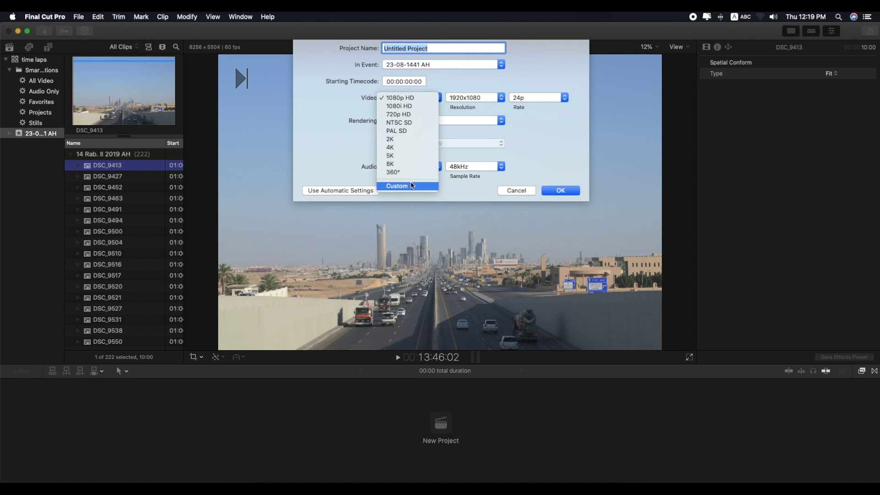
{"action": "left_click", "coordinate": [502, 101]}
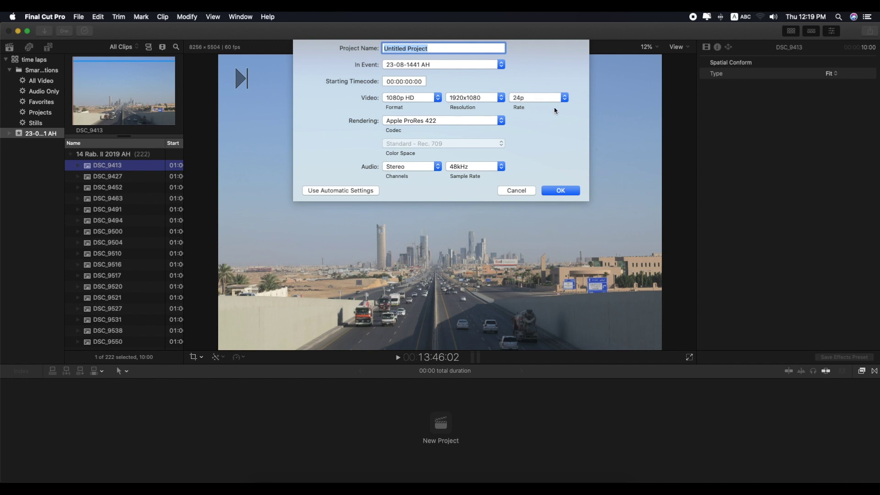
{"action": "left_click", "coordinate": [567, 193]}
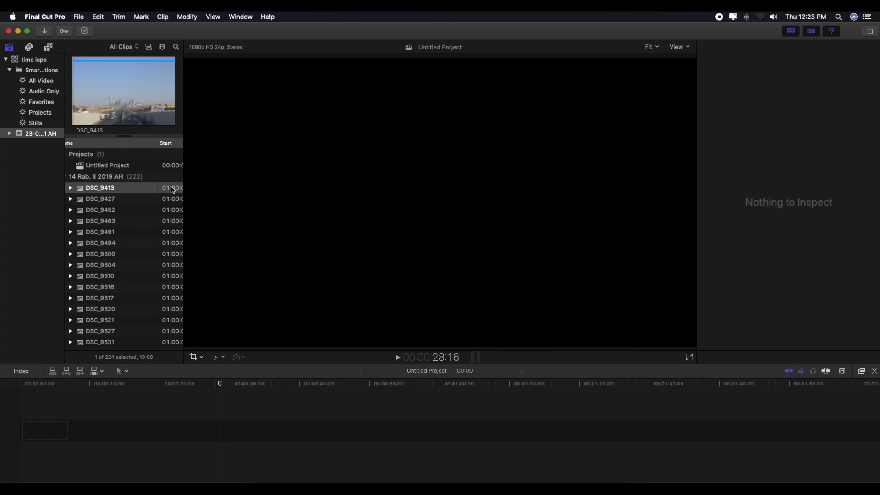
Select all imported photos from DSC_9413 onward and place them at the start of the project timeline.
{"action": "left_click", "coordinate": [173, 190]}
{"action": "key", "text": "super+a"}
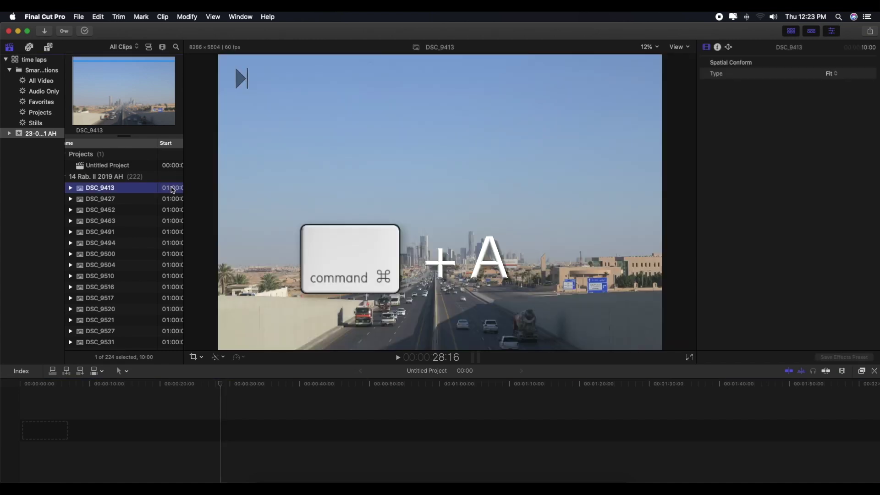
{"action": "key", "text": "e"}
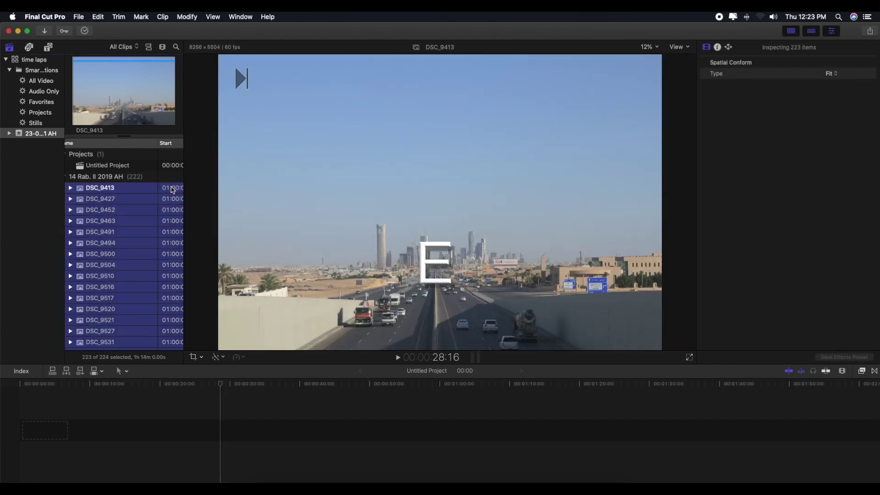
{"action": "left_click", "coordinate": [133, 452]}
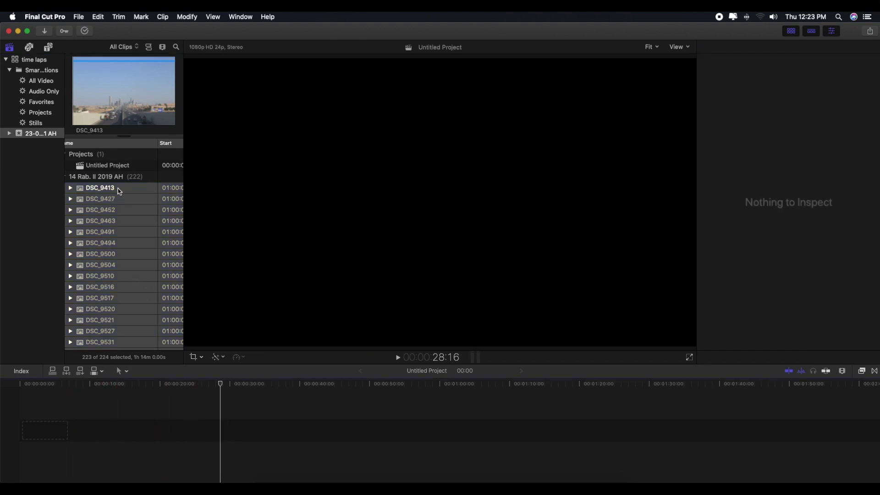
{"action": "mouse_move", "coordinate": [119, 192]}
{"action": "left_mouse_down"}
{"action": "mouse_move", "coordinate": [83, 429]}
{"action": "mouse_move", "coordinate": [64, 430]}
{"action": "mouse_move", "coordinate": [74, 419]}
{"action": "left_mouse_up"}
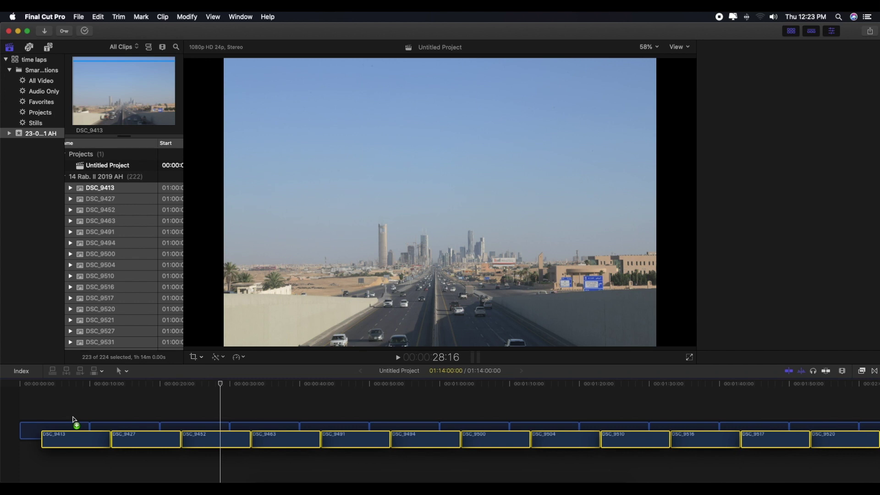
{"action": "left_click_drag", "start_coordinate": [73, 419], "coordinate": [74, 420]}
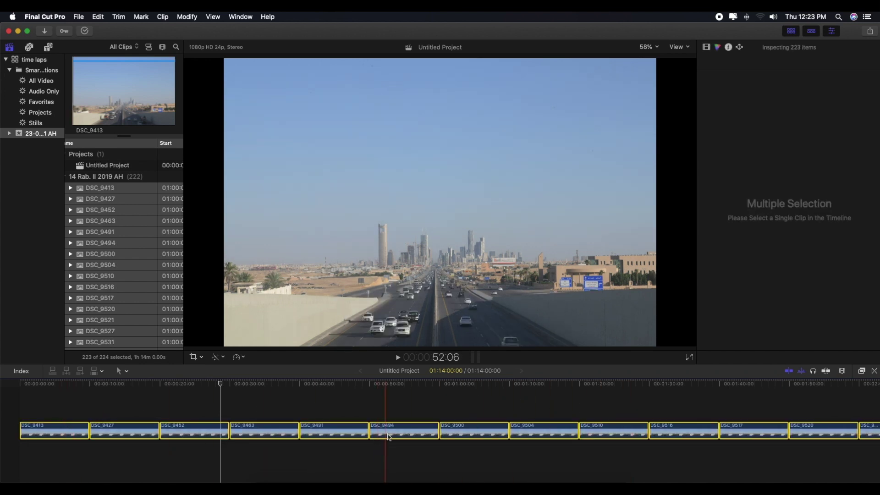
Combine the selected timeline stills into a compound clip, keeping the default name Untitled Project Clip 1.
{"action": "right_click", "coordinate": [399, 432]}
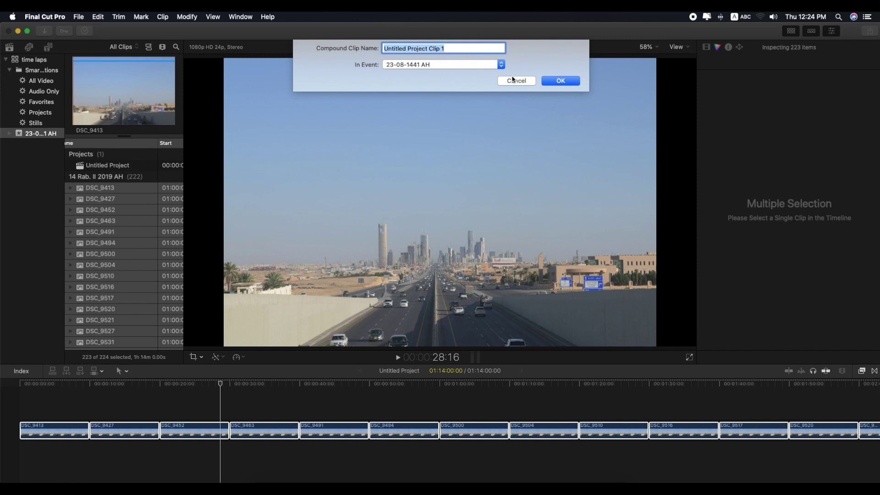
{"action": "left_click", "coordinate": [562, 81]}
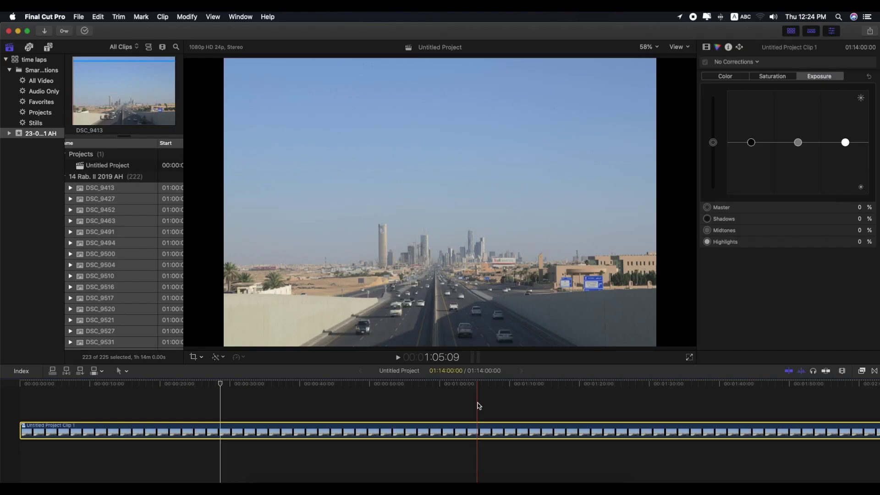
Zoom the timeline with Shift-Z so Untitled Project Clip 1 fits entirely in view.
{"action": "key", "text": "shift+z"}
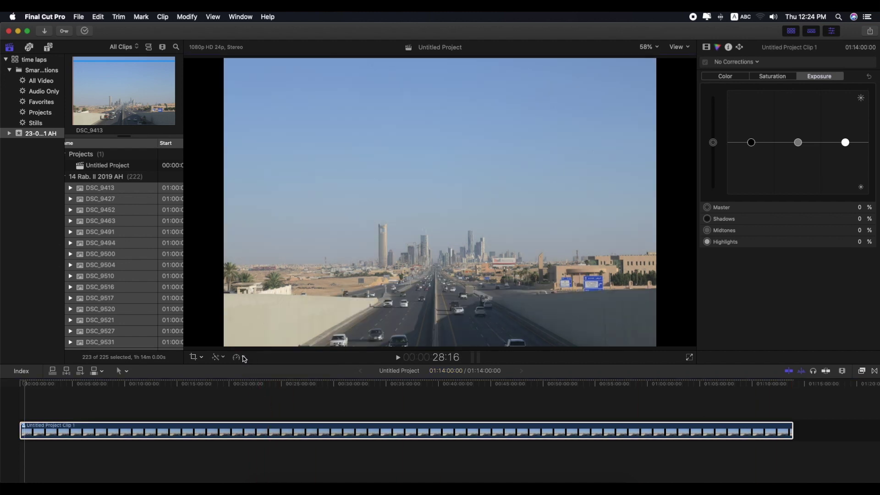
Retime the compound clip to Fast 20x (2000%), shortening the project to 3:42.
{"action": "left_click", "coordinate": [243, 357]}
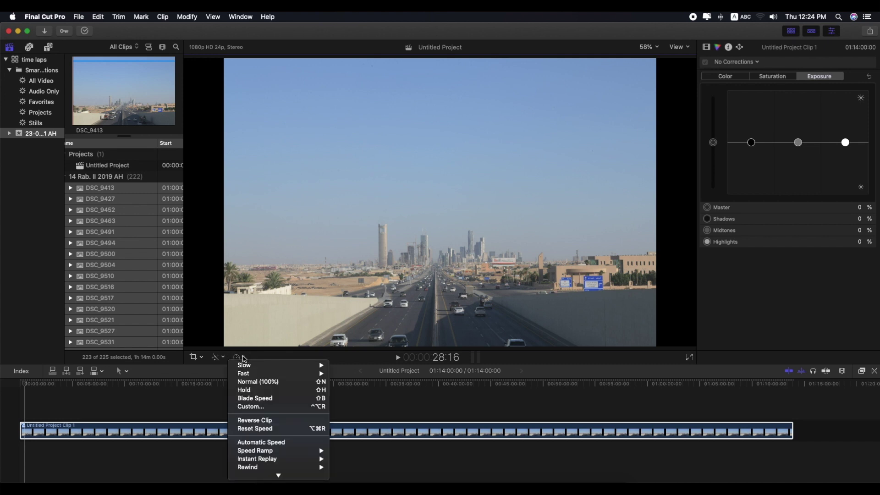
{"action": "mouse_move", "coordinate": [245, 374]}
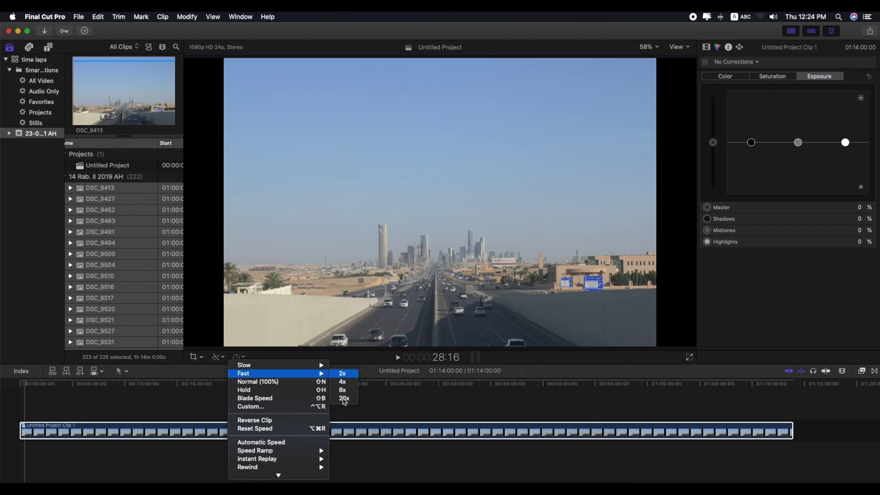
{"action": "left_click", "coordinate": [345, 399]}
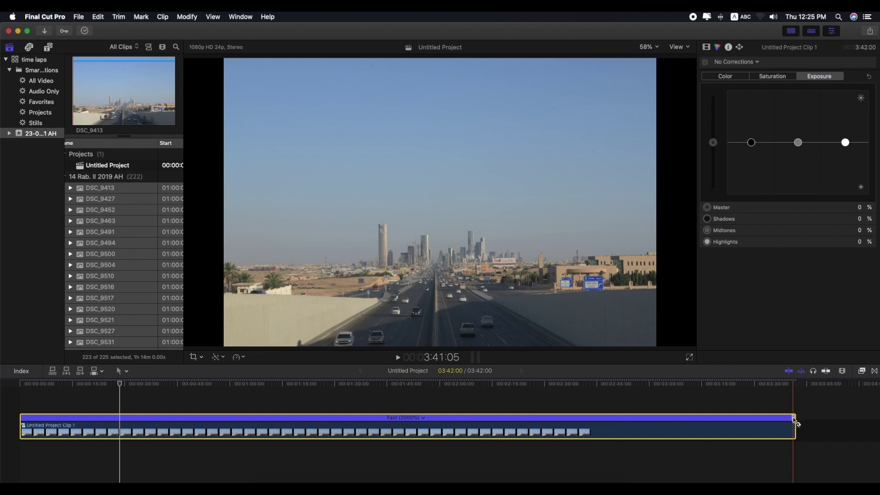
Drag the clip's retime handle until the time-lapse runs about 10 seconds (10:01).
{"action": "left_click", "coordinate": [794, 418]}
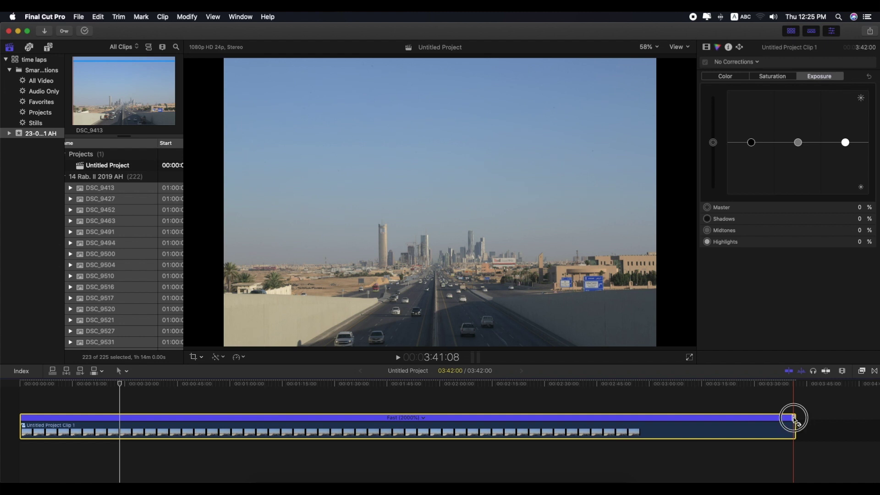
{"action": "left_click_drag", "start_coordinate": [795, 418], "coordinate": [723, 420]}
{"action": "left_click_drag", "start_coordinate": [499, 433], "coordinate": [60, 421]}
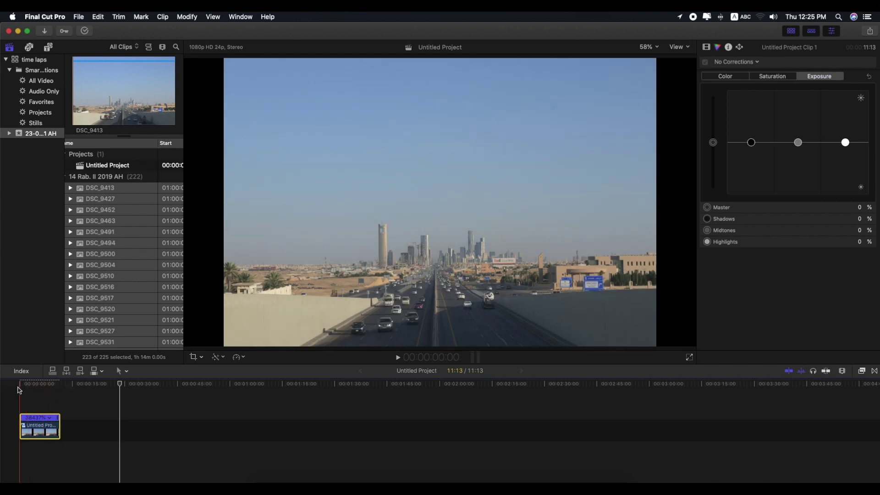
{"action": "key", "text": "shift+z"}
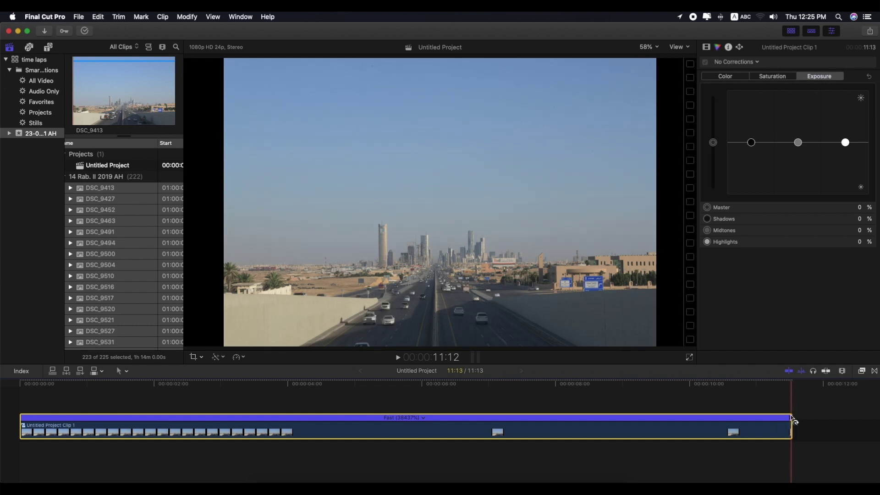
{"action": "left_click_drag", "start_coordinate": [791, 416], "coordinate": [713, 417]}
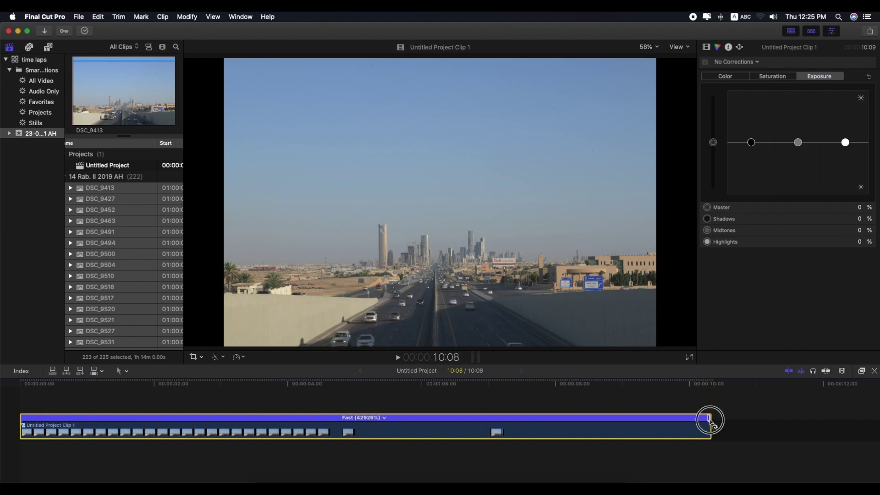
{"action": "left_click_drag", "start_coordinate": [714, 418], "coordinate": [709, 385]}
{"action": "left_click_drag", "start_coordinate": [710, 418], "coordinate": [691, 420]}
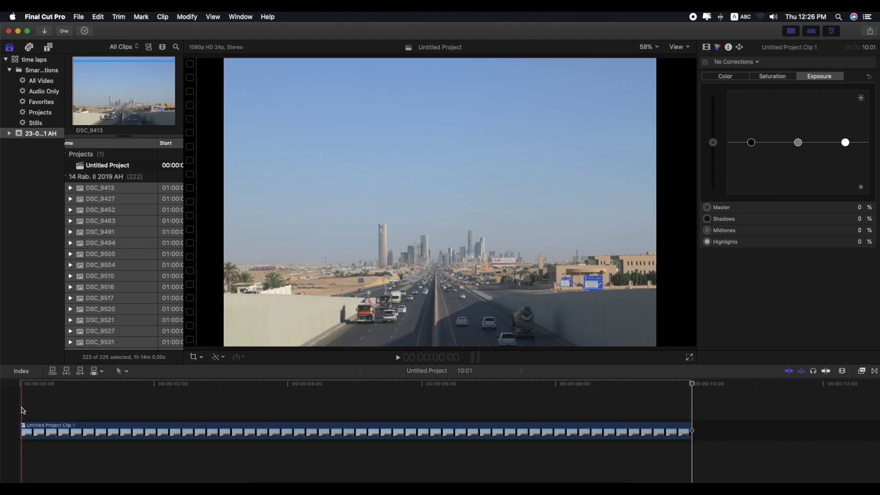
{"action": "left_click", "coordinate": [100, 433]}
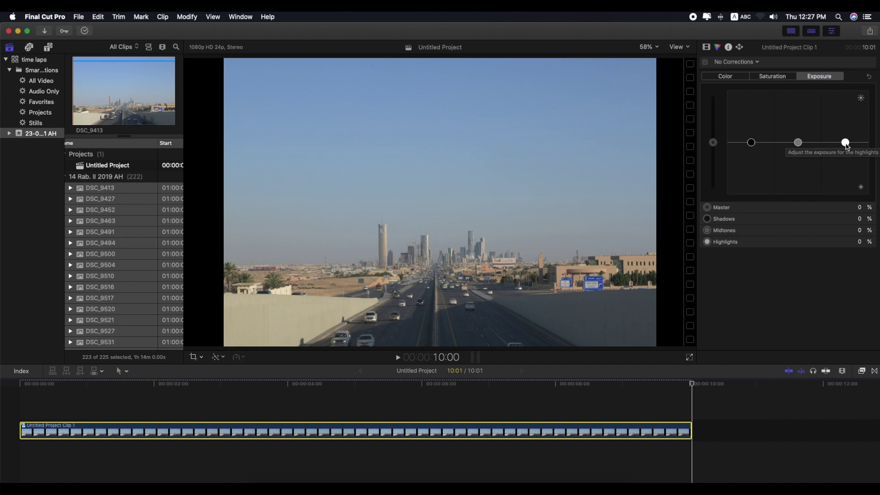
In the Color Board, set Highlights exposure to -33% and raise Midtones exposure to 17%.
{"action": "left_click_drag", "start_coordinate": [846, 146], "coordinate": [843, 185]}
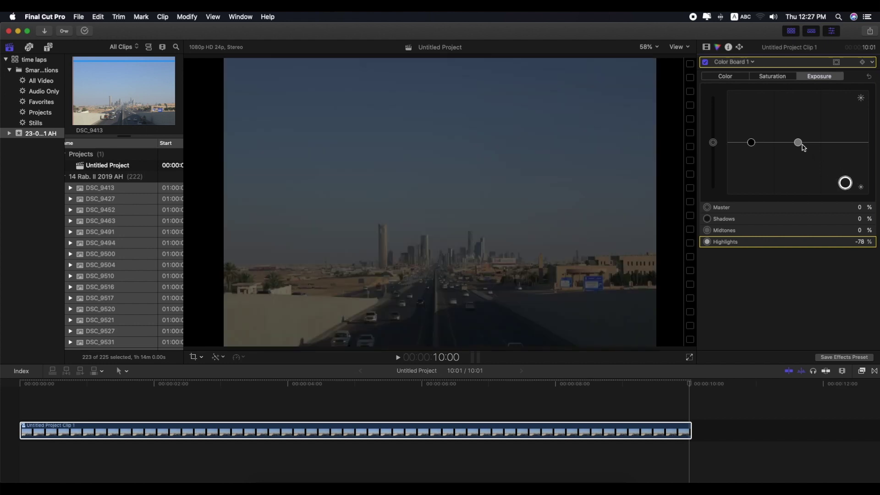
{"action": "left_click_drag", "start_coordinate": [845, 184], "coordinate": [845, 160]}
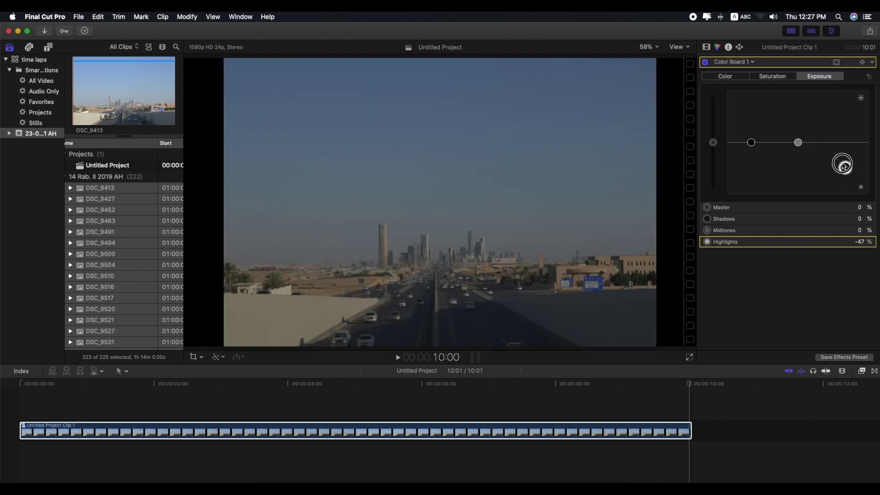
{"action": "left_click_drag", "start_coordinate": [800, 143], "coordinate": [799, 133]}
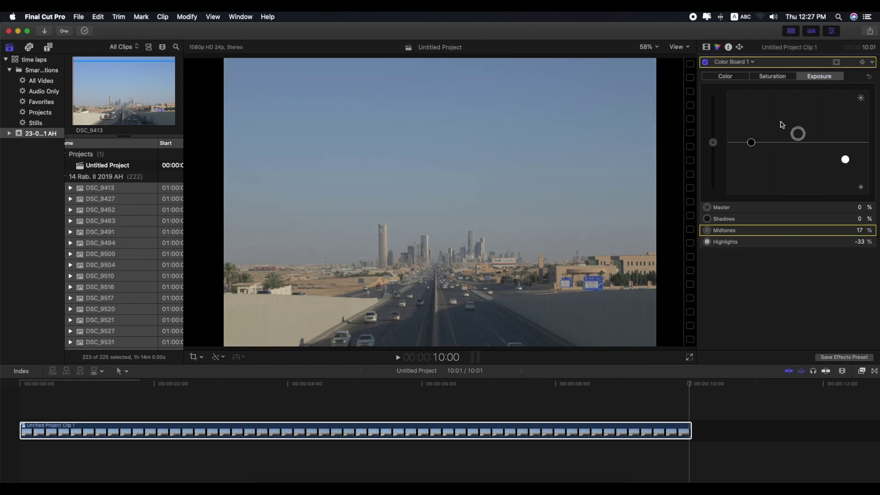
Boost Midtones saturation to 57%, then darken Shadows exposure to -23%.
{"action": "left_click", "coordinate": [772, 77]}
{"action": "left_click_drag", "start_coordinate": [798, 142], "coordinate": [798, 113]}
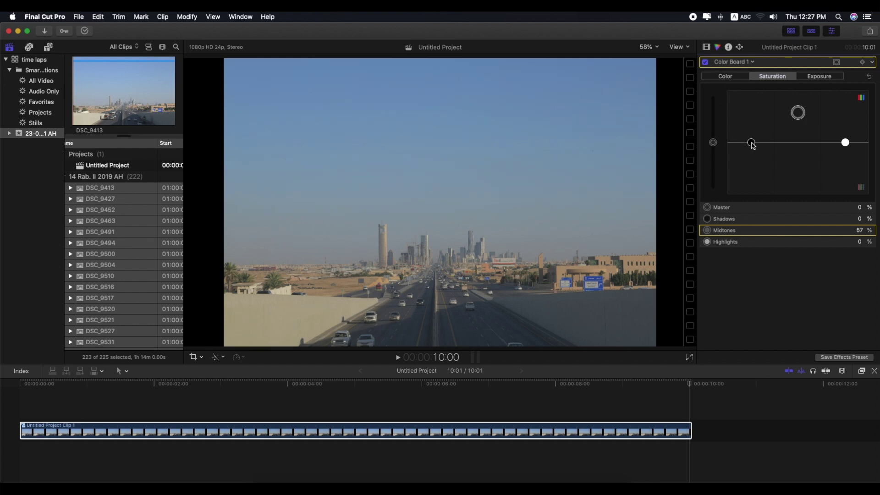
{"action": "left_click_drag", "start_coordinate": [752, 143], "coordinate": [752, 142]}
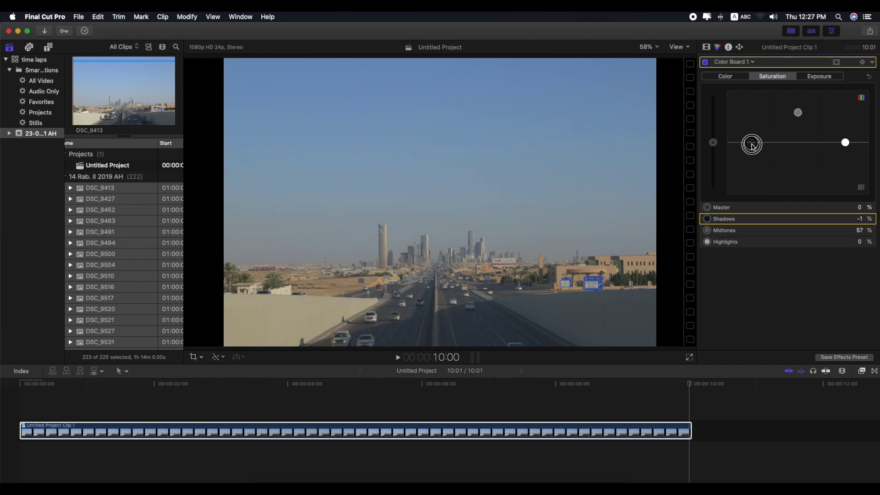
{"action": "left_click", "coordinate": [816, 81]}
{"action": "left_click_drag", "start_coordinate": [751, 144], "coordinate": [751, 154]}
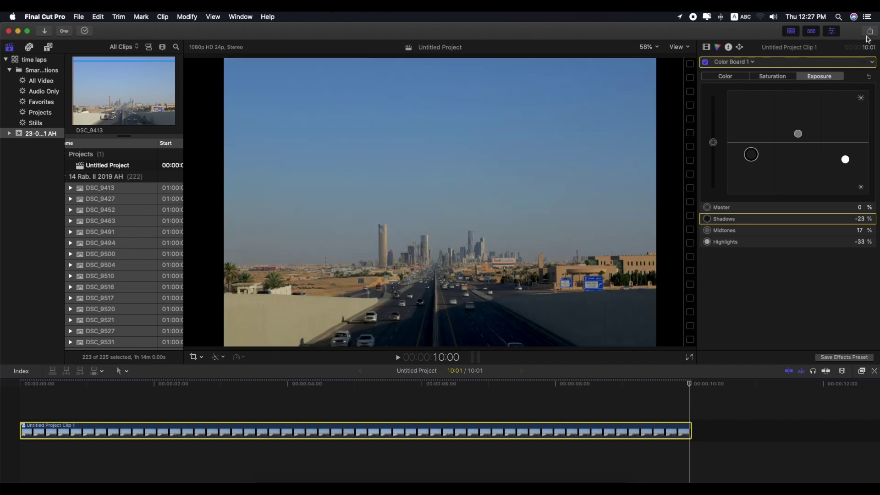
Open the Share menu to view export destinations for the graded time-lapse.
{"action": "left_click", "coordinate": [869, 32]}
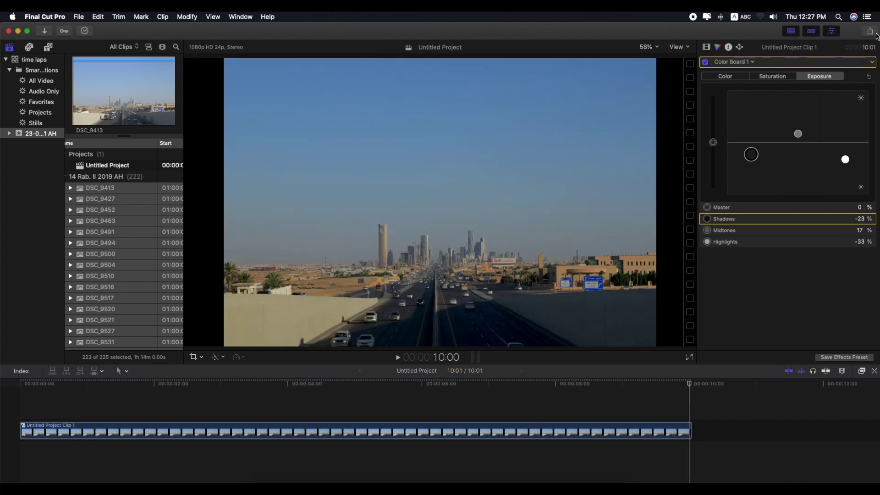